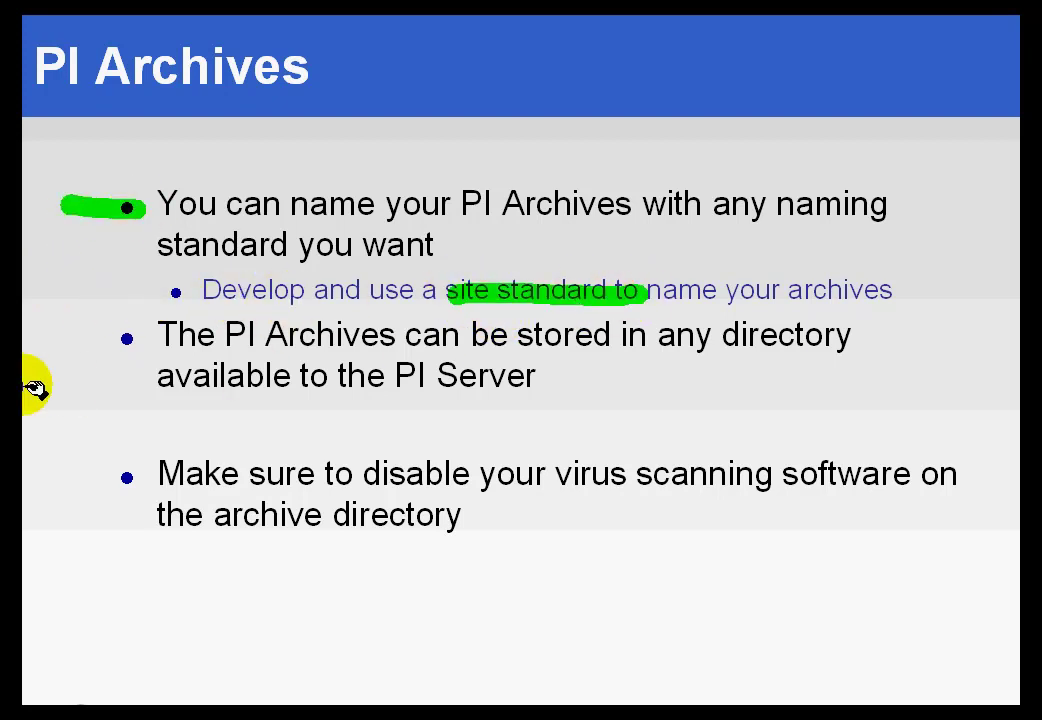
- Highlight the archive-directory and virus-scanning bullets on the PI Archives slide
drag(58, 340, 135, 341)
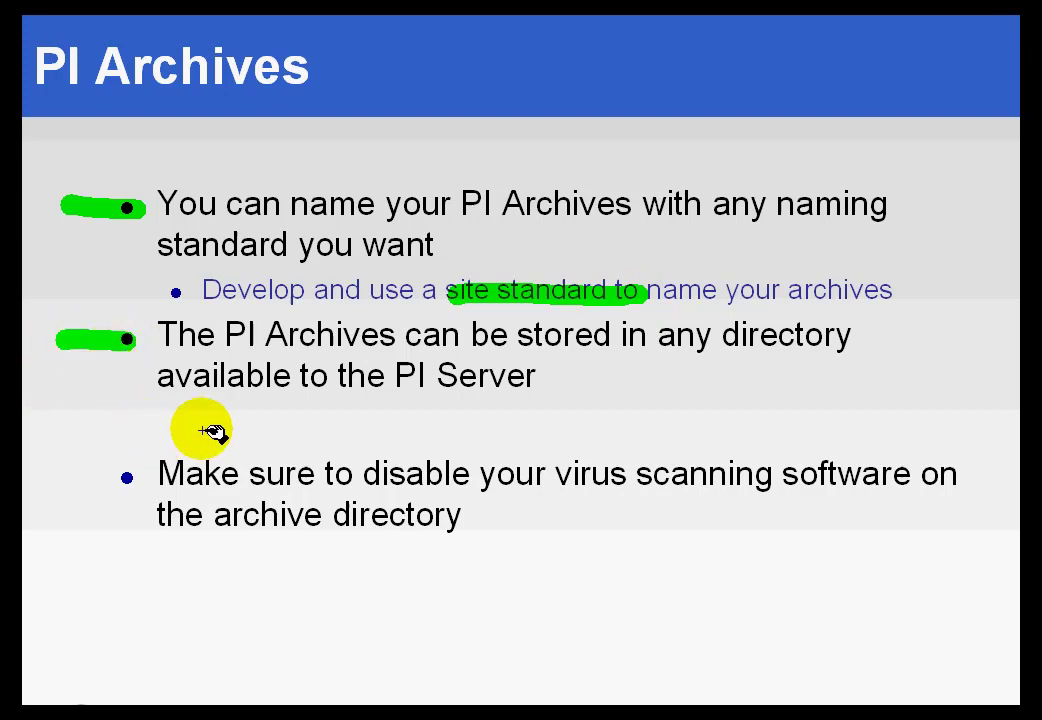
drag(60, 480, 136, 481)
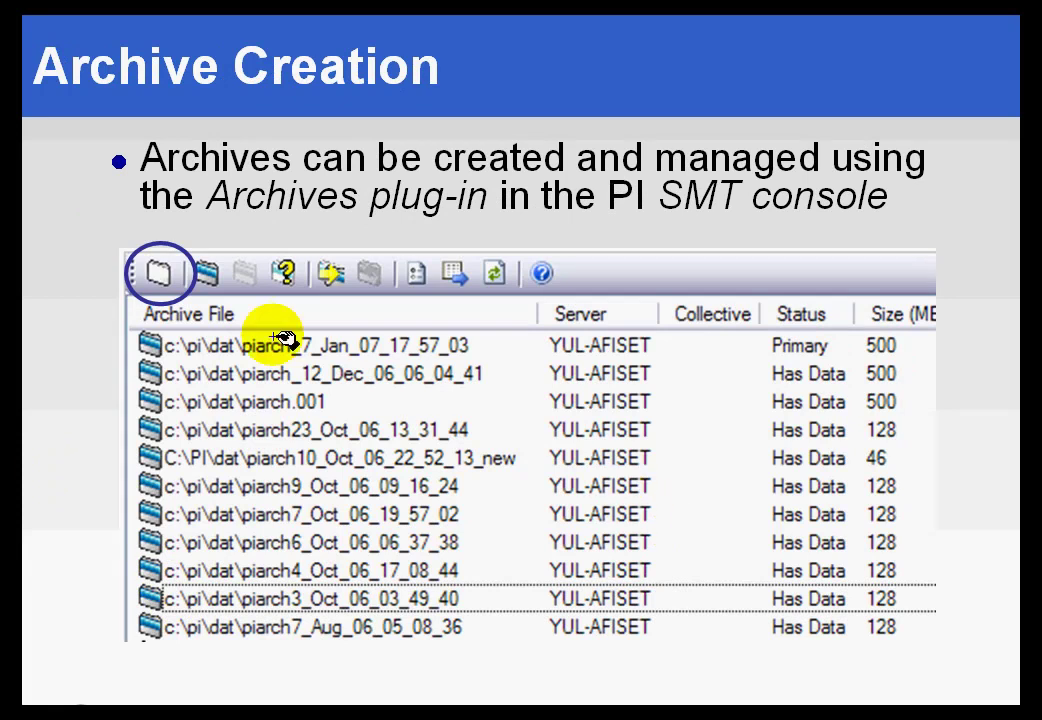
- Point out the slide's new-archive icon, then bring PI System Management Tools forward
click(160, 275)
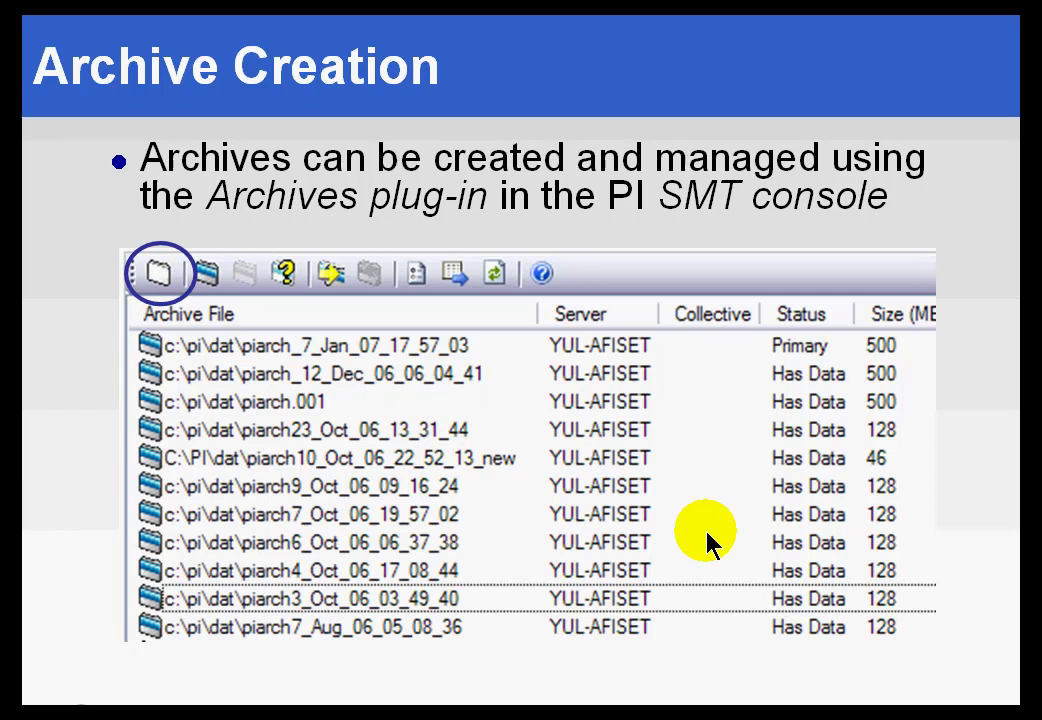
key(alt+Tab)
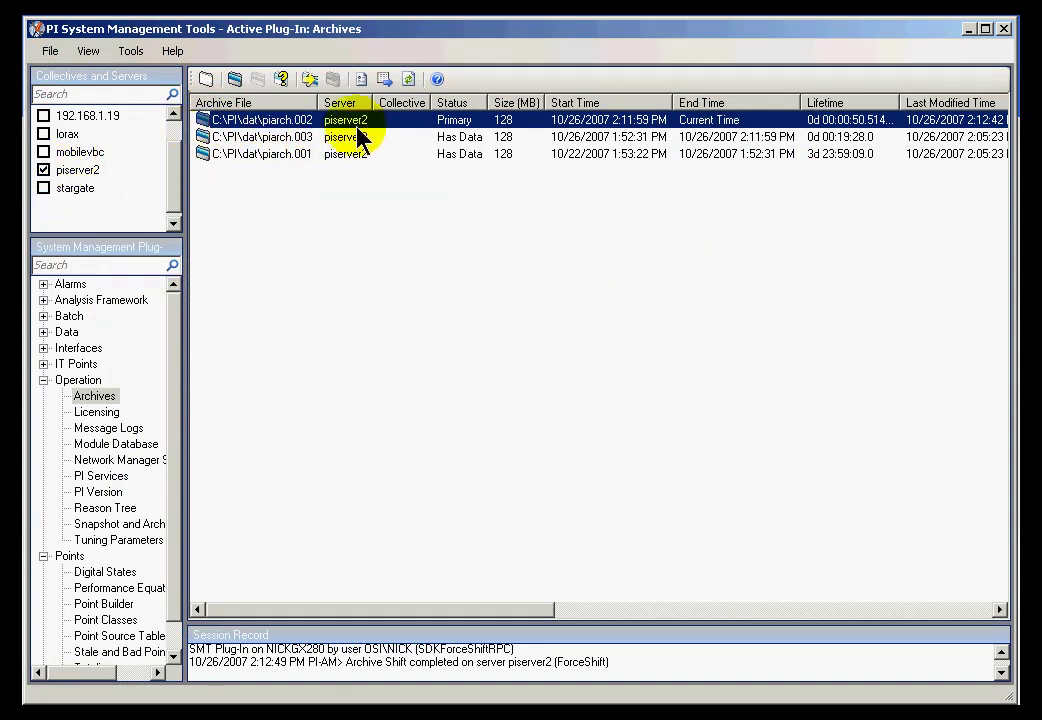
- Start a new archive, replacing the default name piarch.004 with myArc1.dat
click(206, 80)
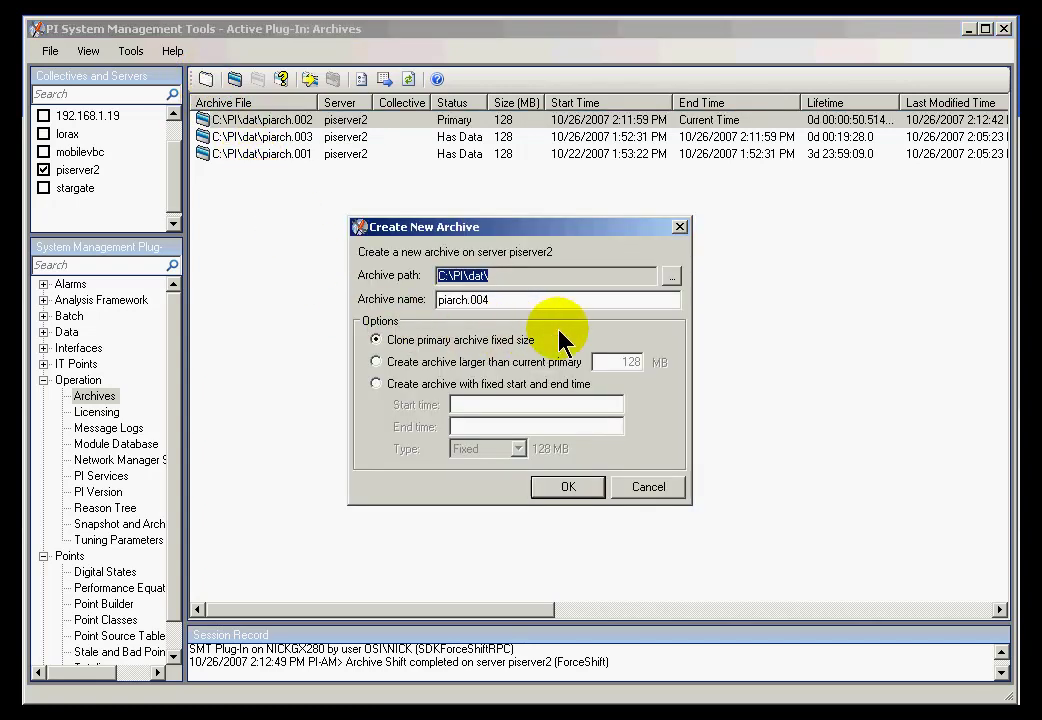
click(507, 275)
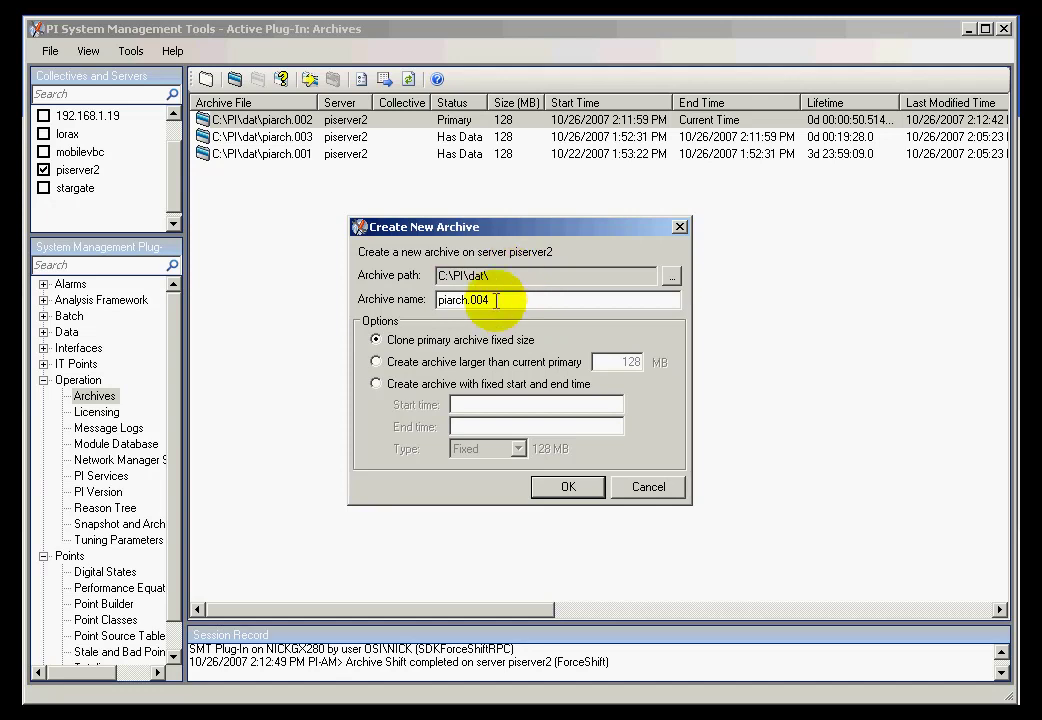
drag(549, 304, 404, 300)
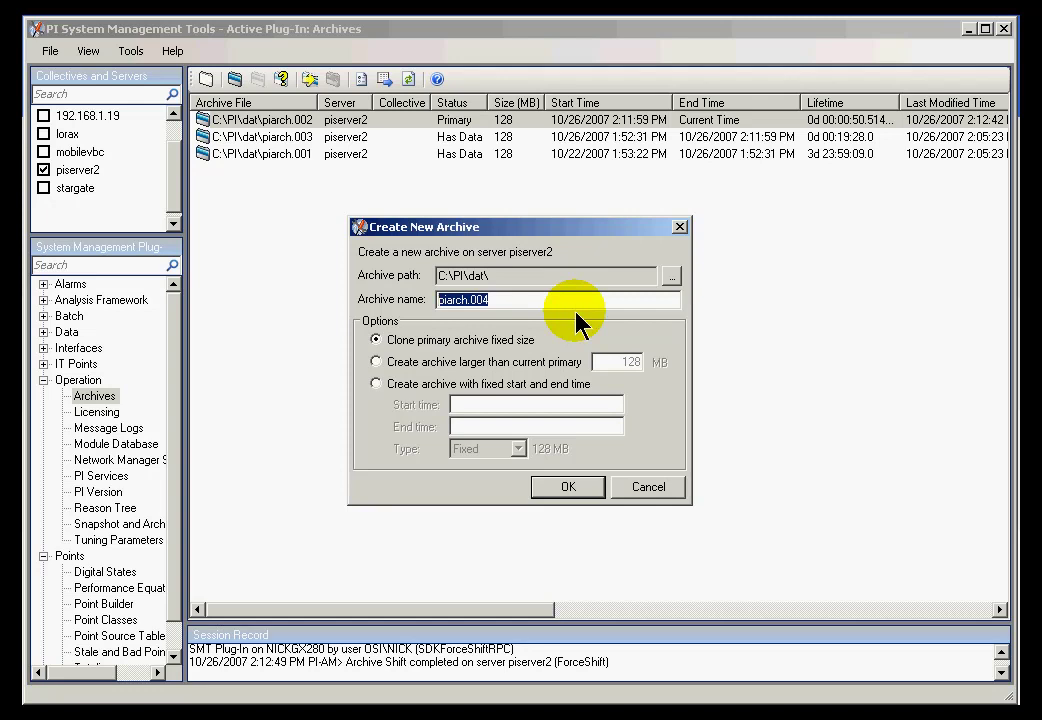
text(myArc1.dat)
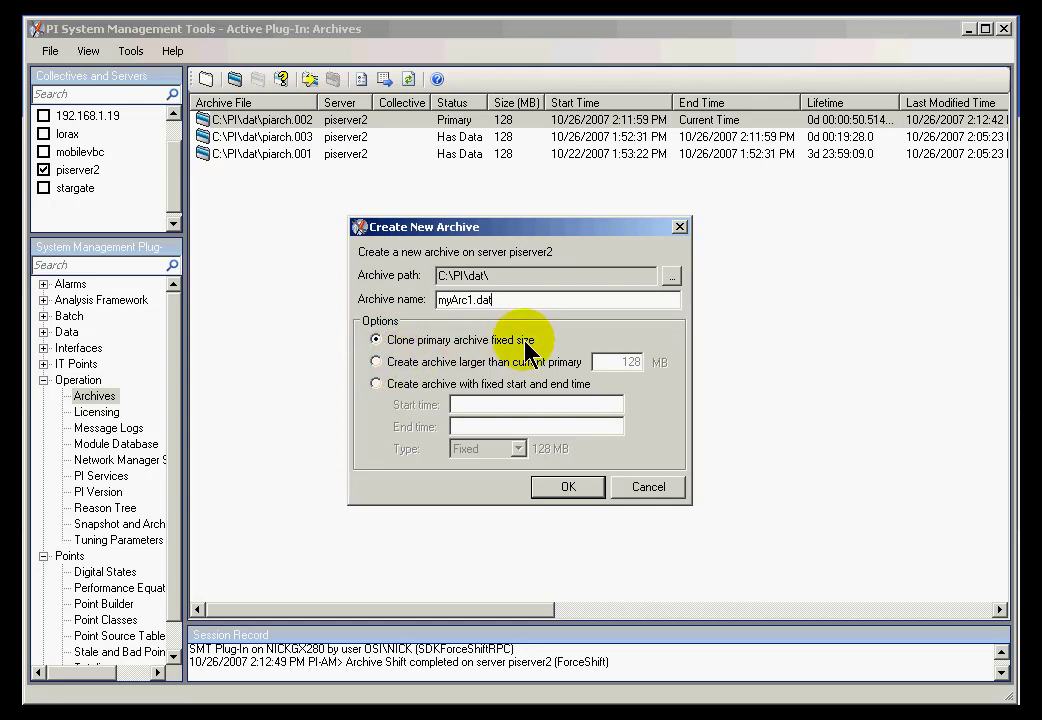
click(376, 361)
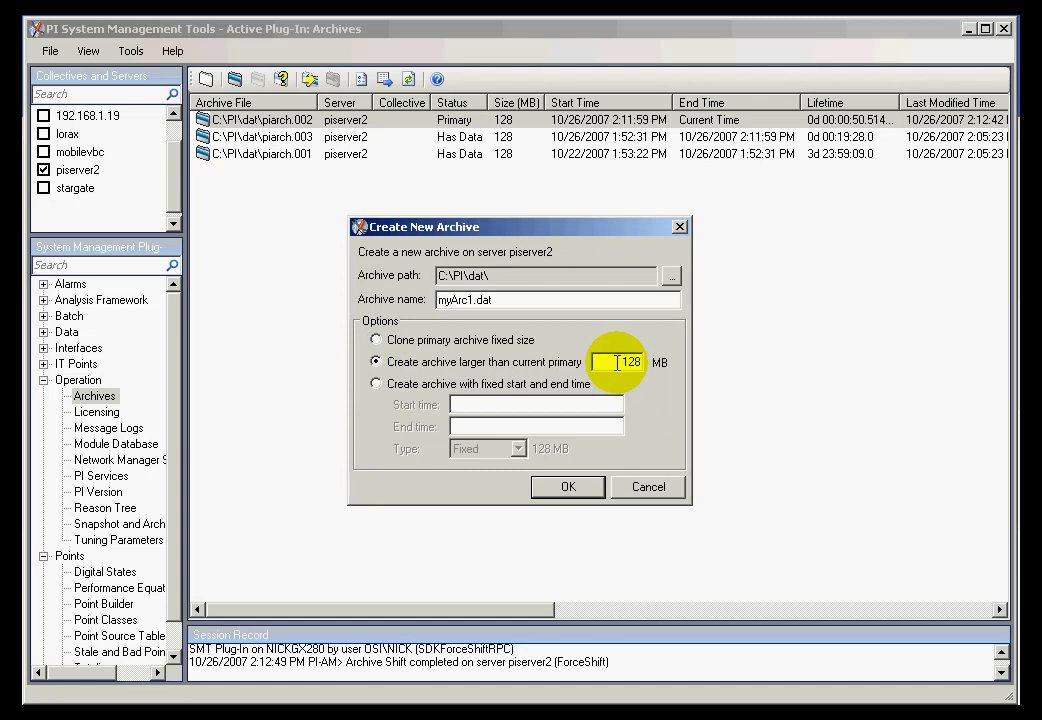
drag(641, 362, 609, 370)
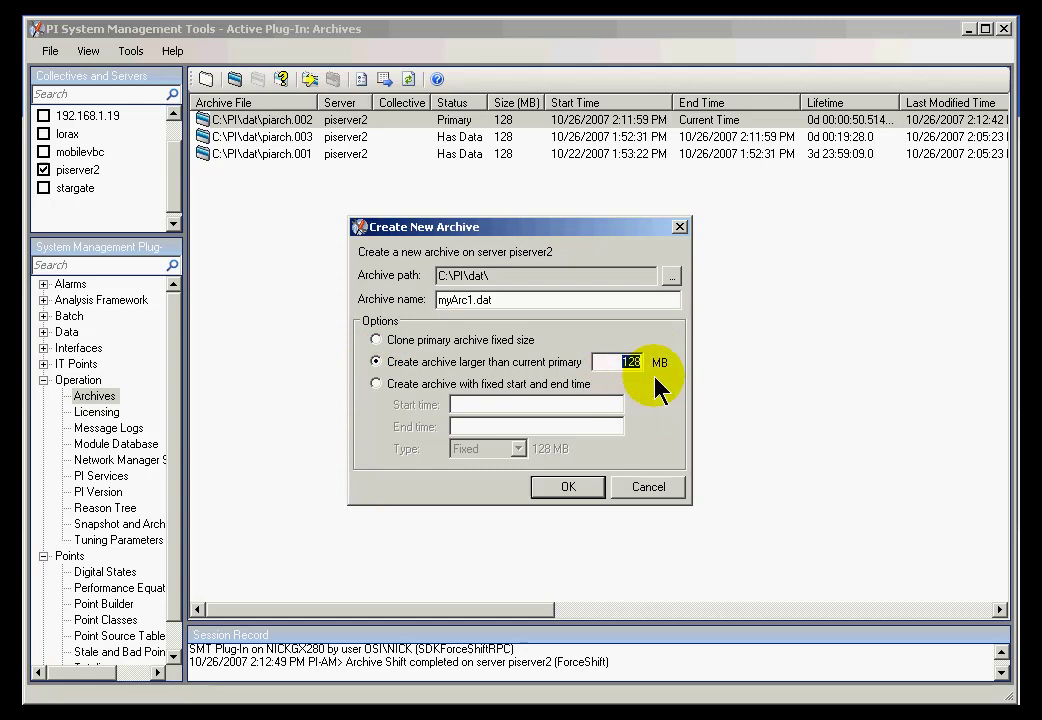
text(128)
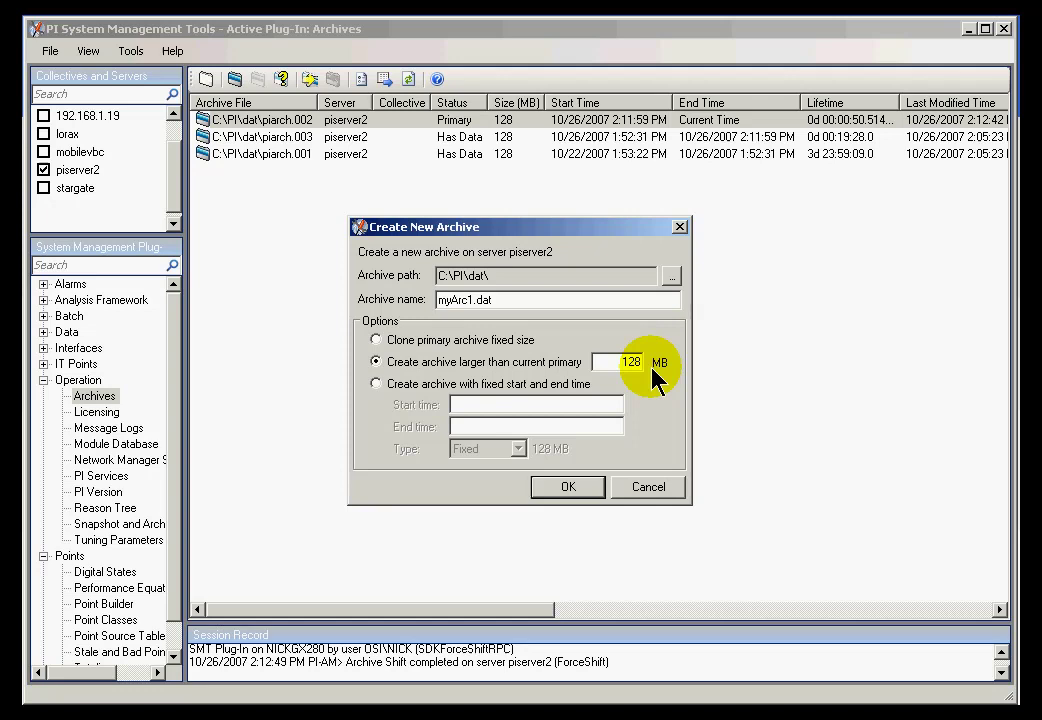
click(376, 340)
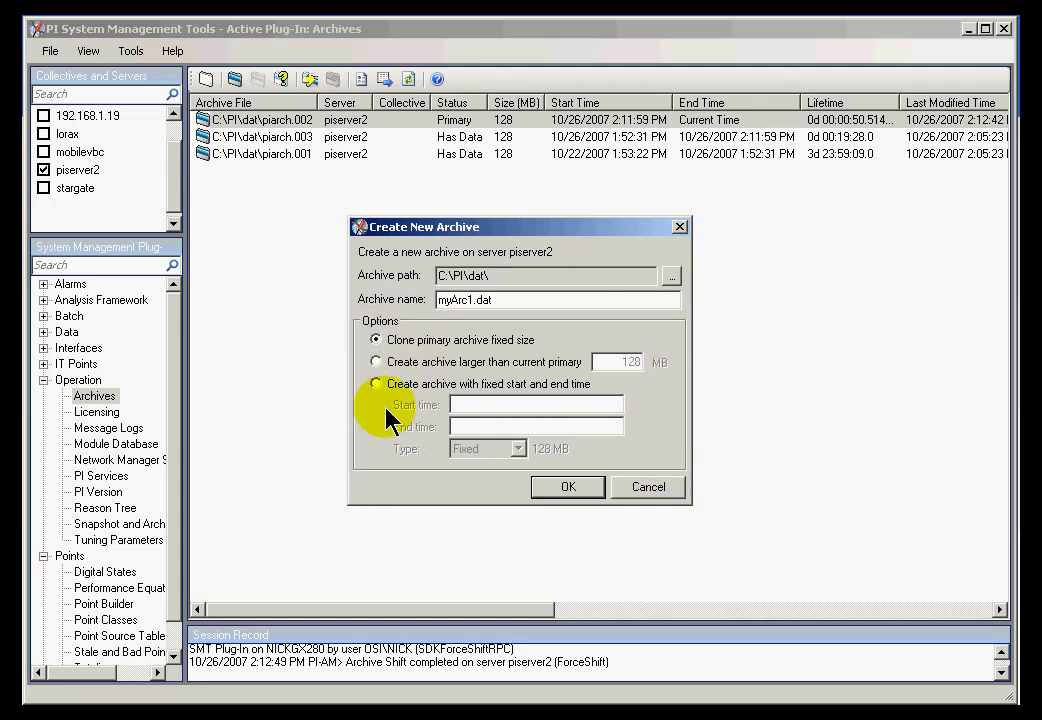
click(378, 384)
click(476, 406)
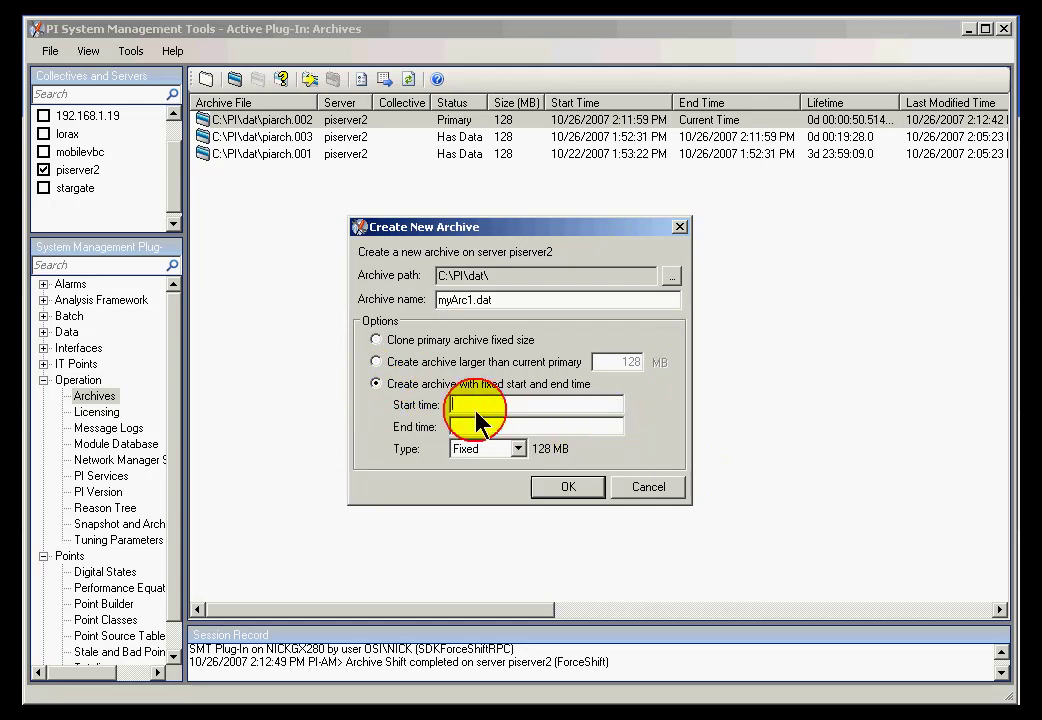
click(520, 448)
click(518, 479)
click(518, 450)
click(490, 466)
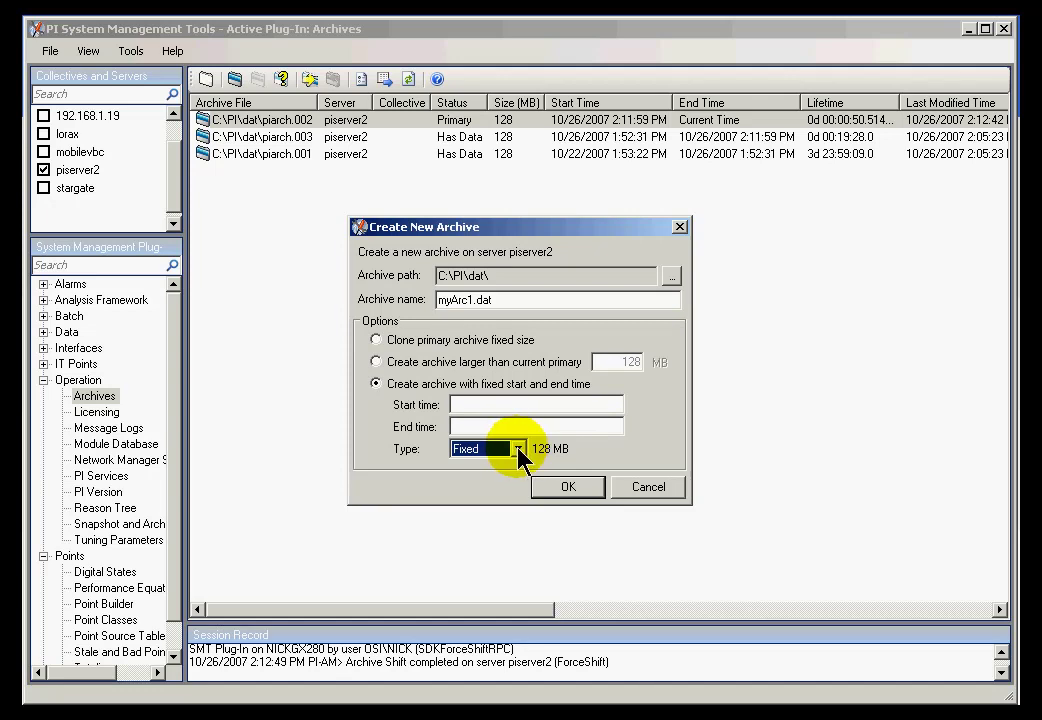
click(376, 340)
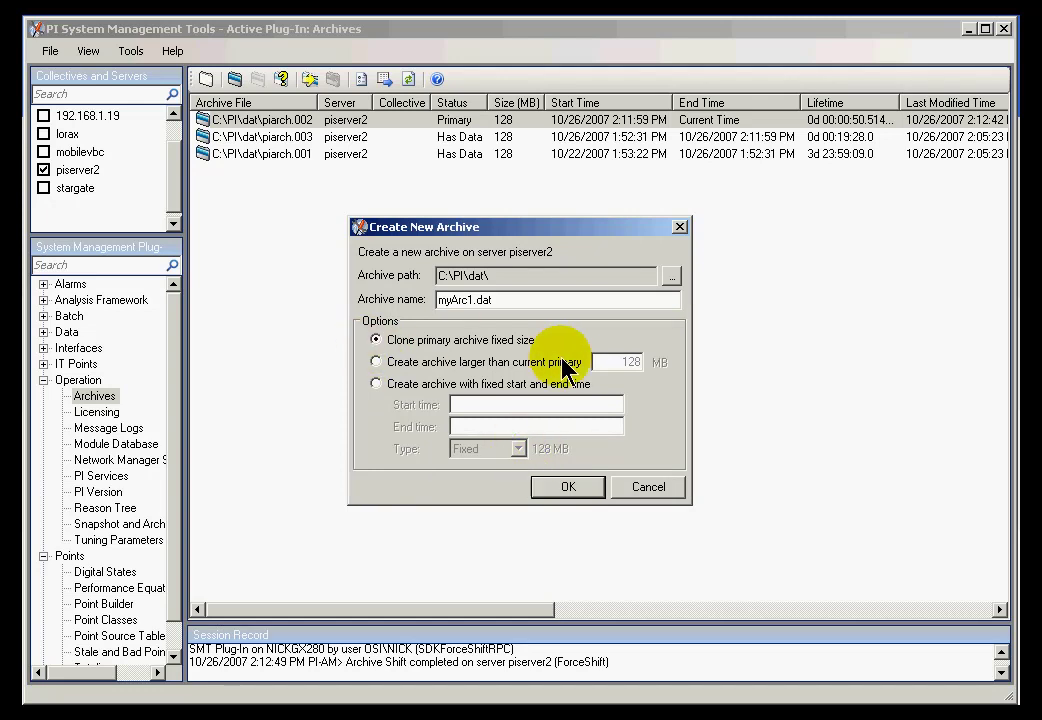
click(378, 386)
click(494, 405)
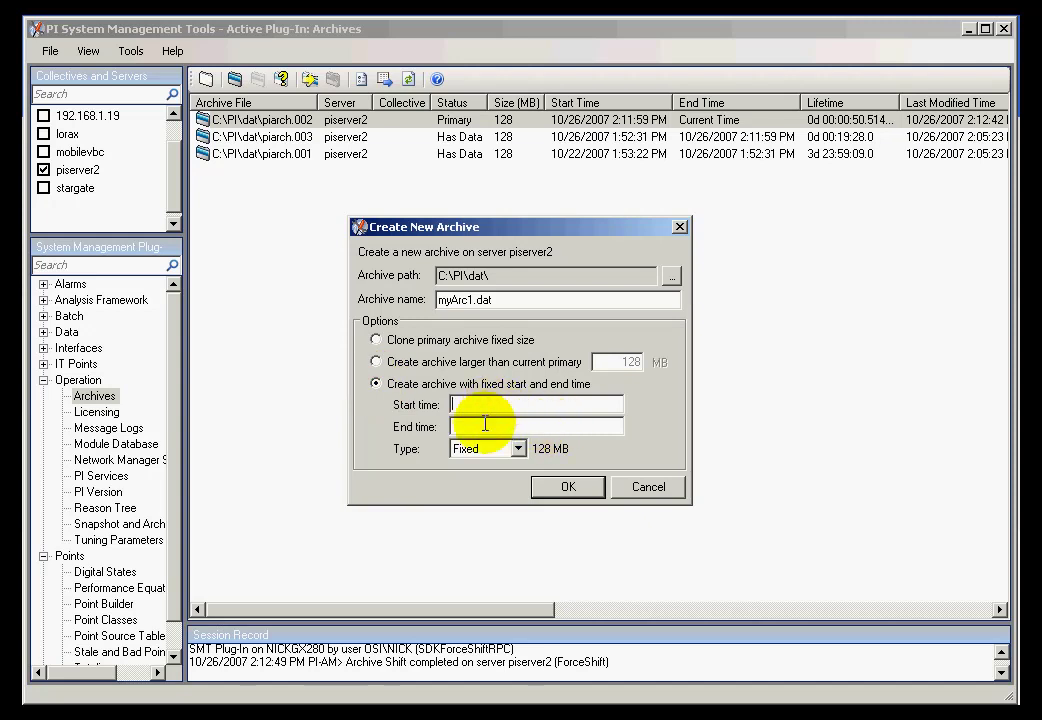
click(474, 428)
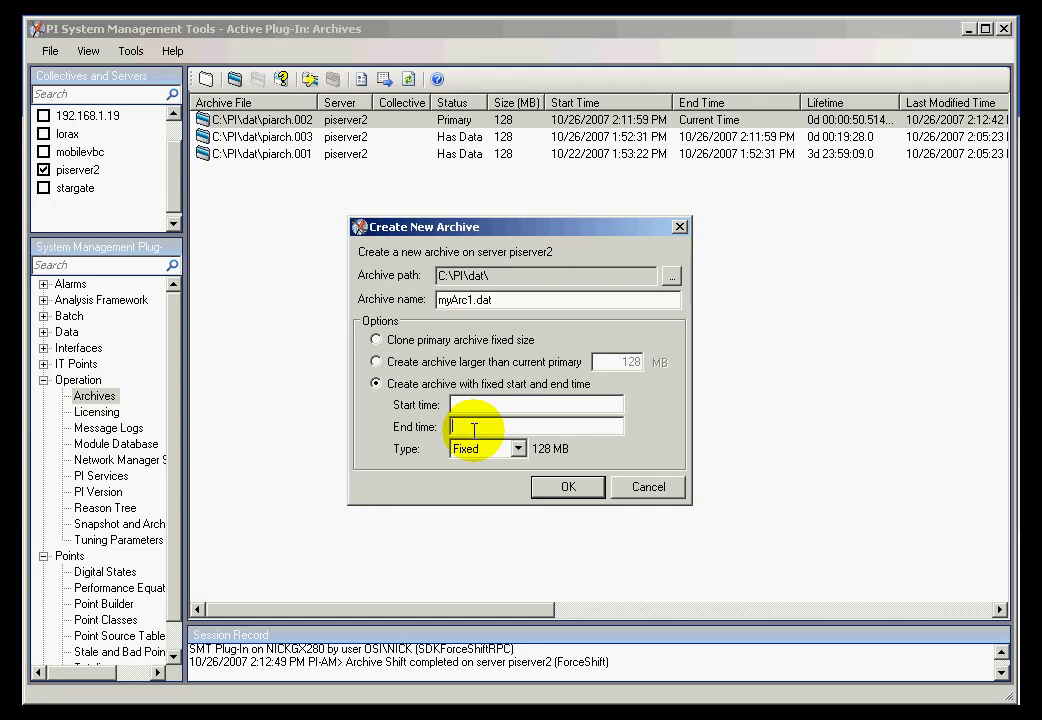
click(377, 340)
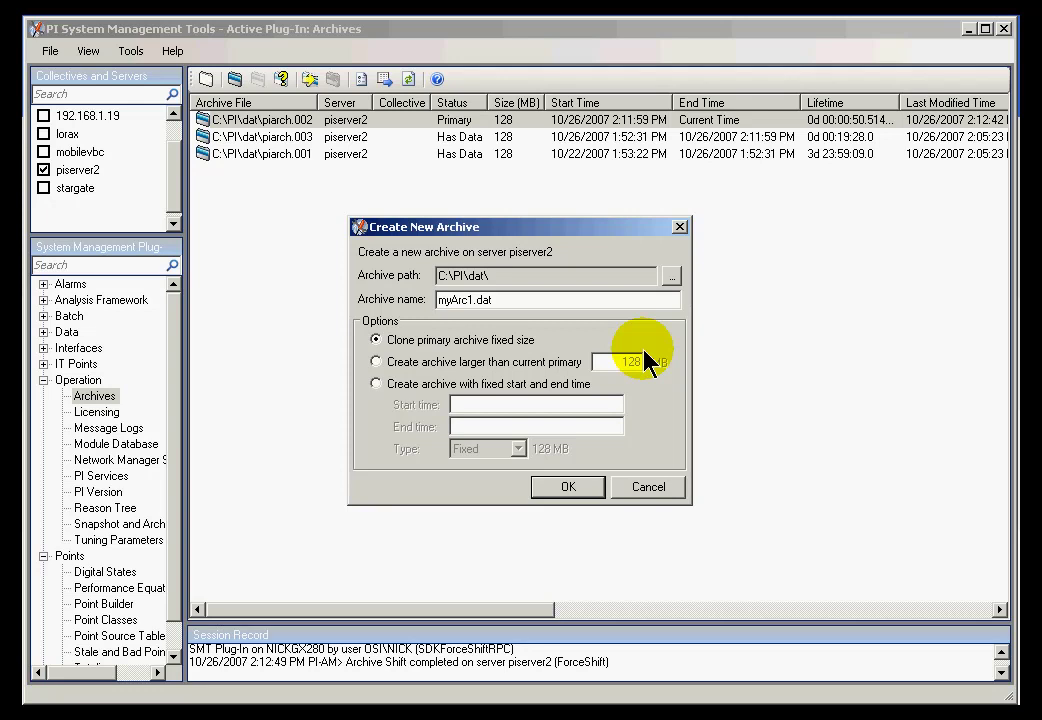
- Confirm creation of myArc1.dat and sort the Archives list by the # column
click(565, 490)
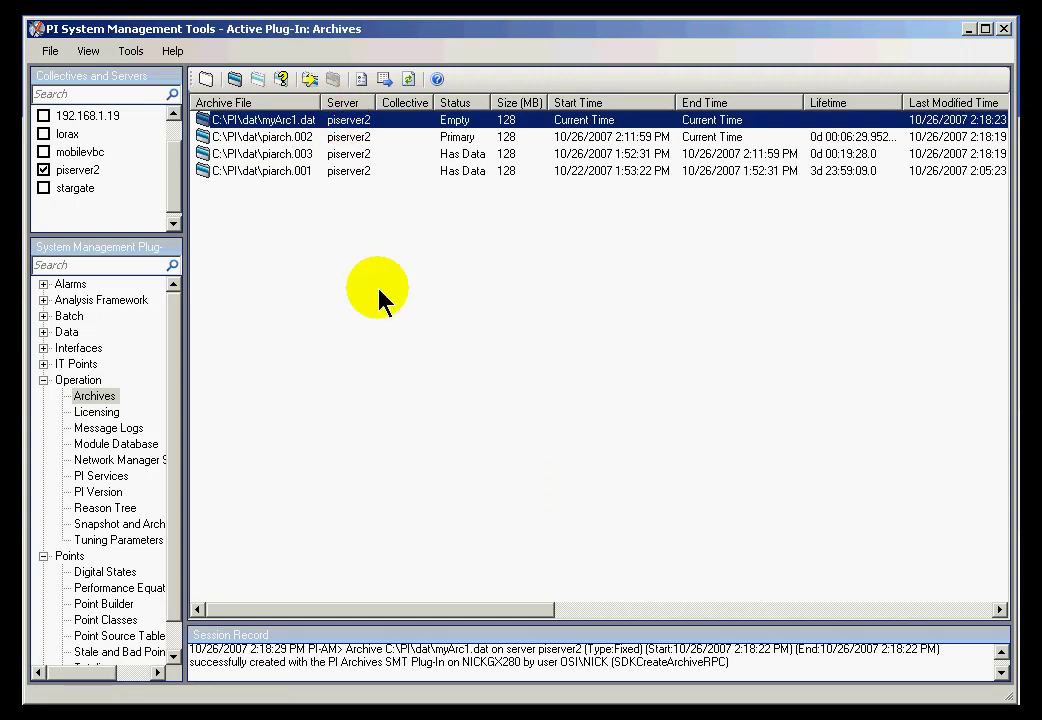
click(942, 609)
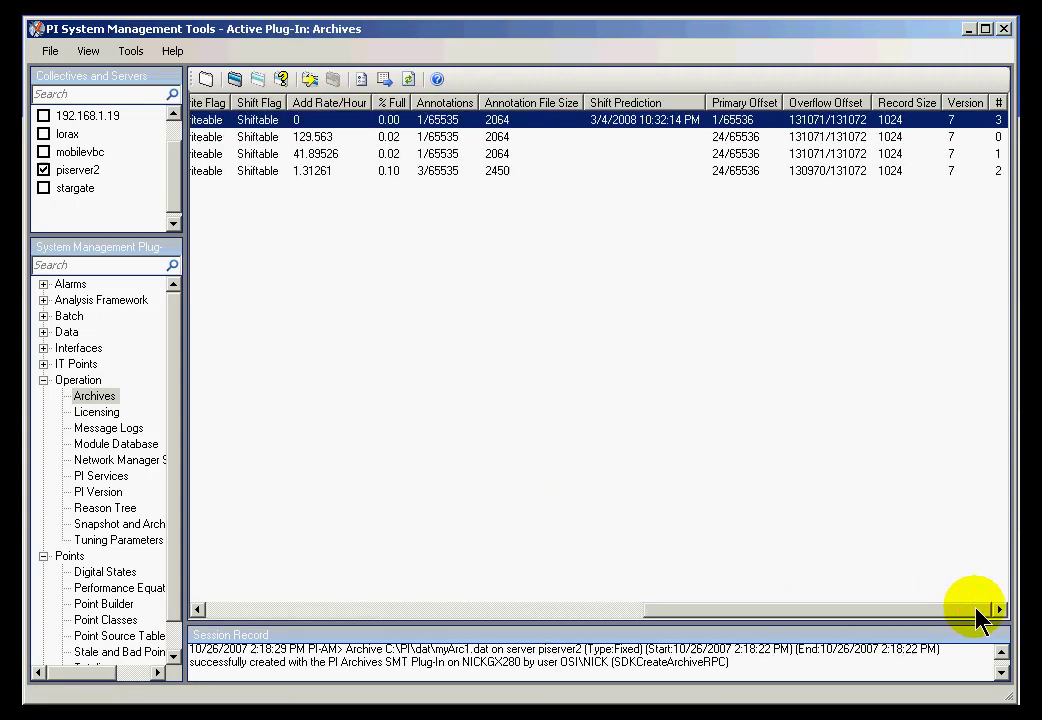
click(1000, 103)
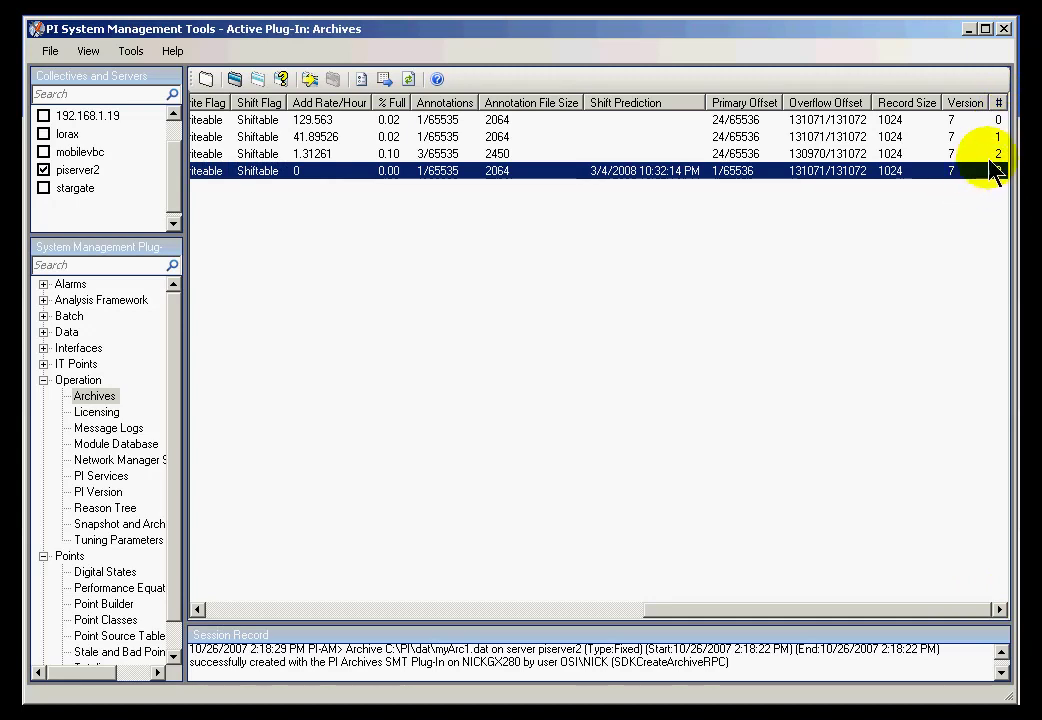
click(328, 610)
click(256, 610)
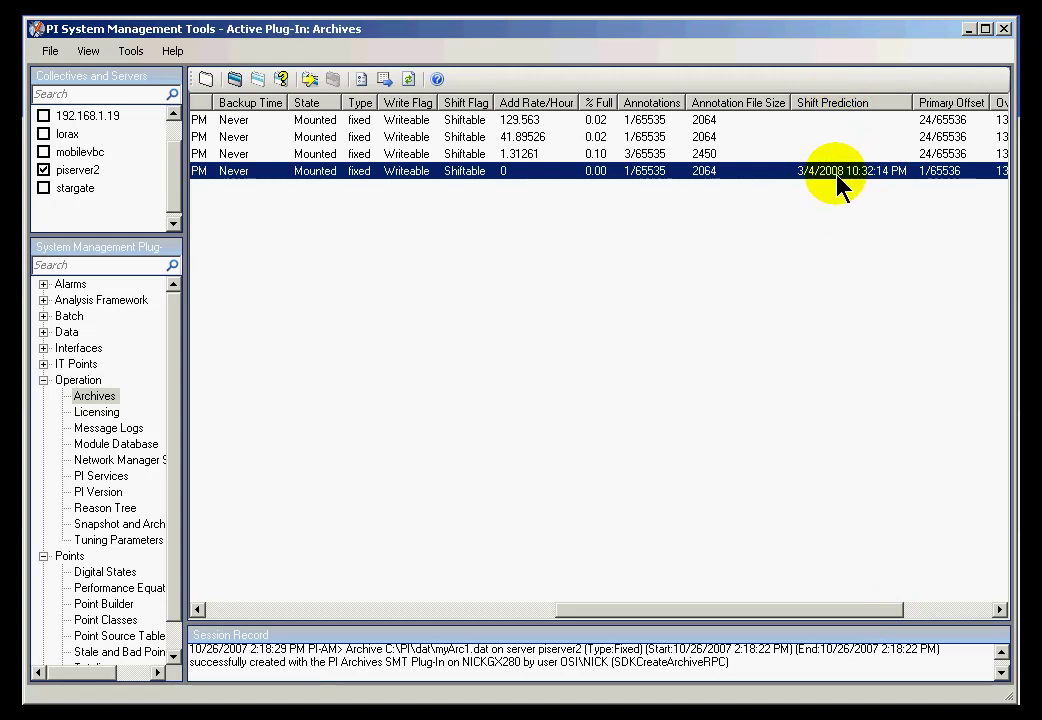
click(337, 610)
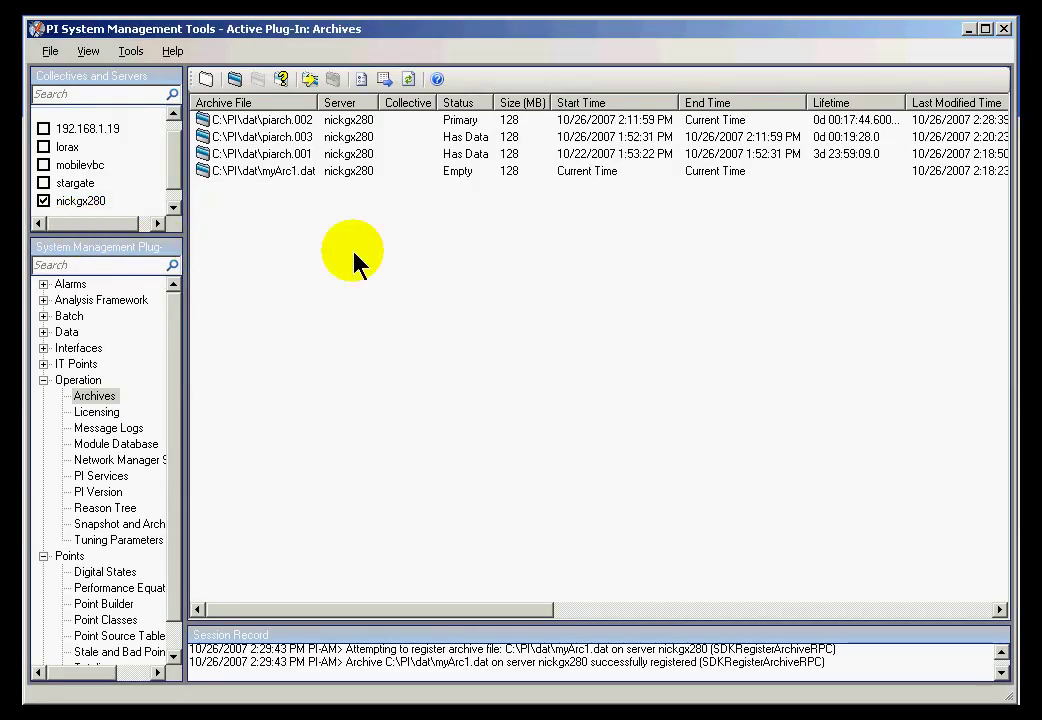
- Unregister myArc1.dat from its right-click menu and confirm the prompt
click(371, 178)
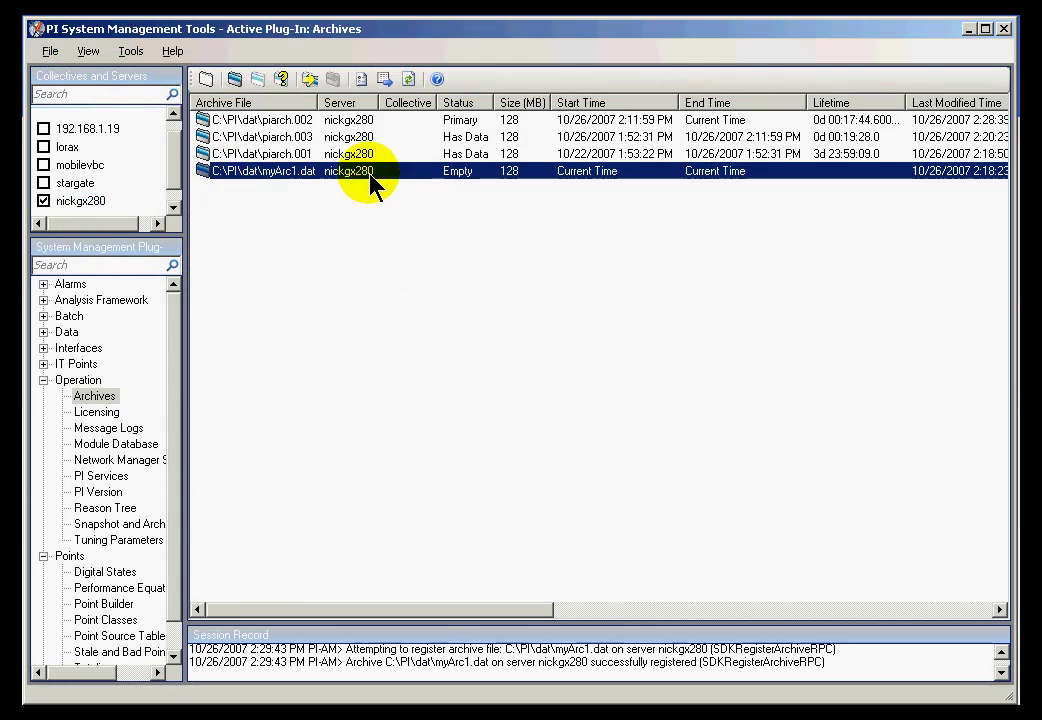
right_click(371, 178)
click(447, 237)
click(492, 439)
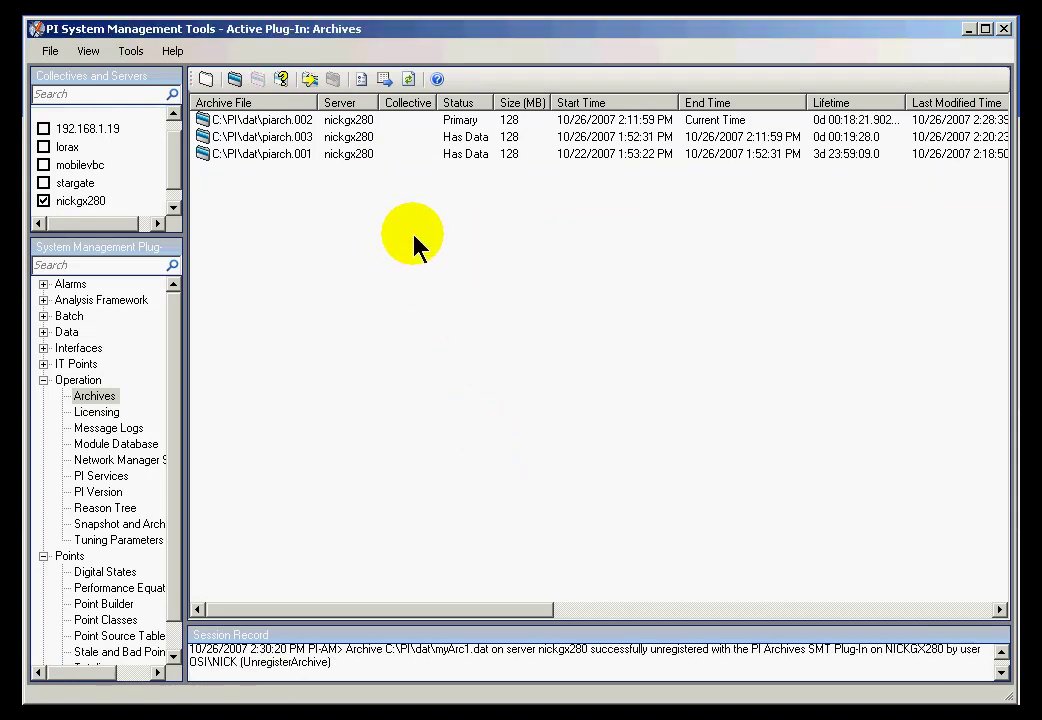
right_click(326, 204)
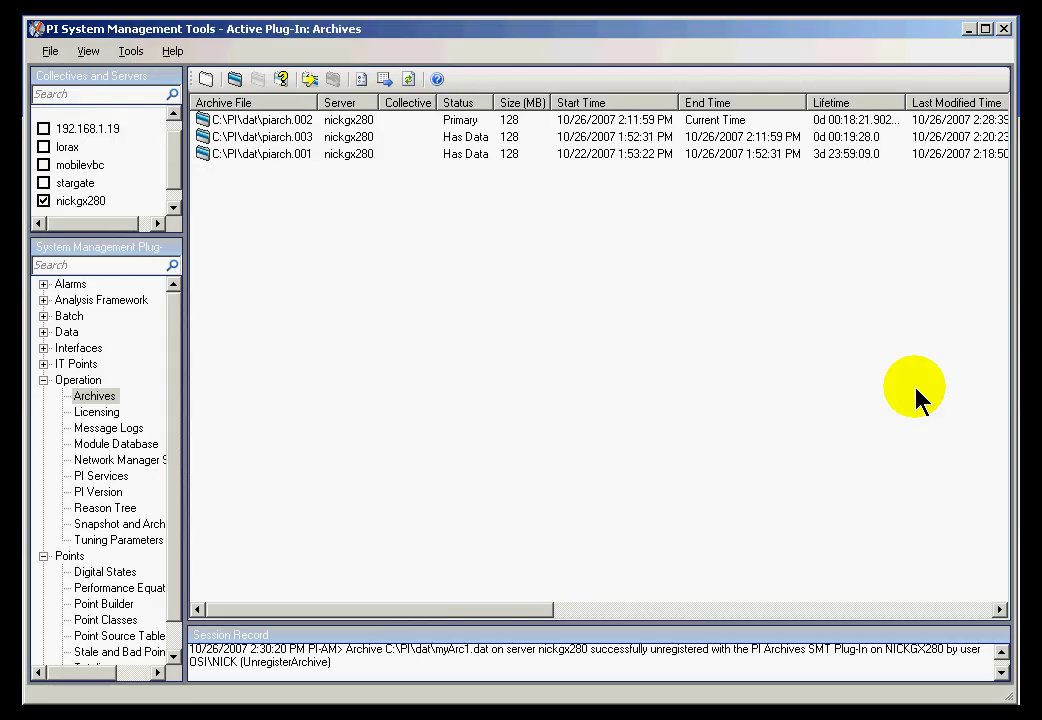
- Register the myArc1.dat file again and re-sort the list by archive number
right_click(296, 181)
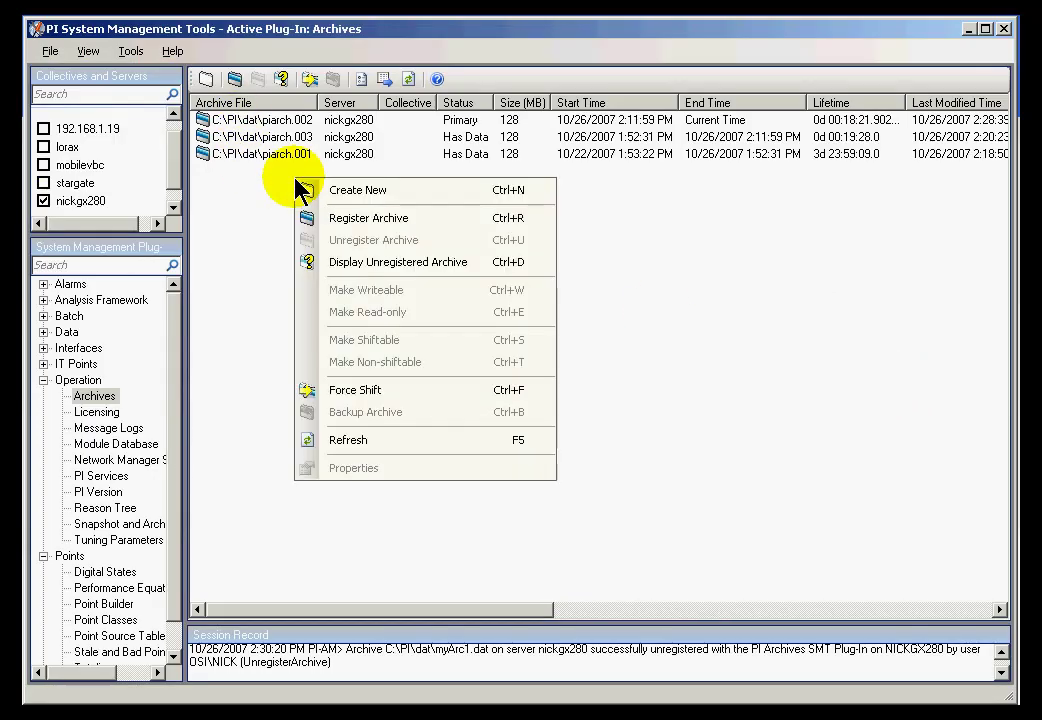
click(381, 222)
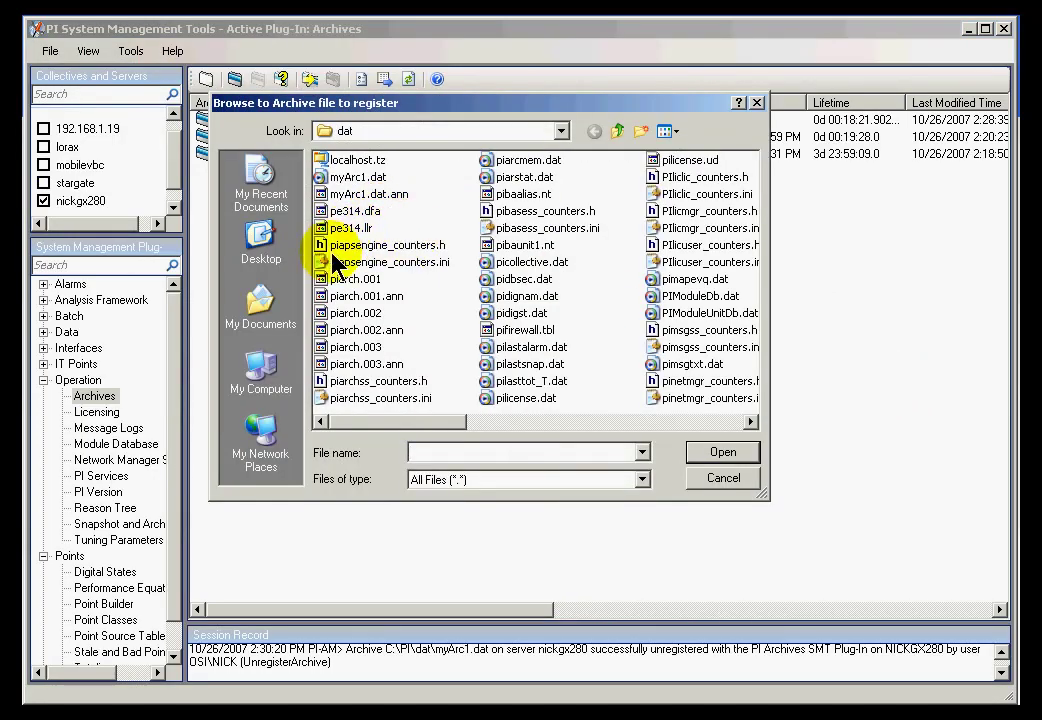
click(322, 179)
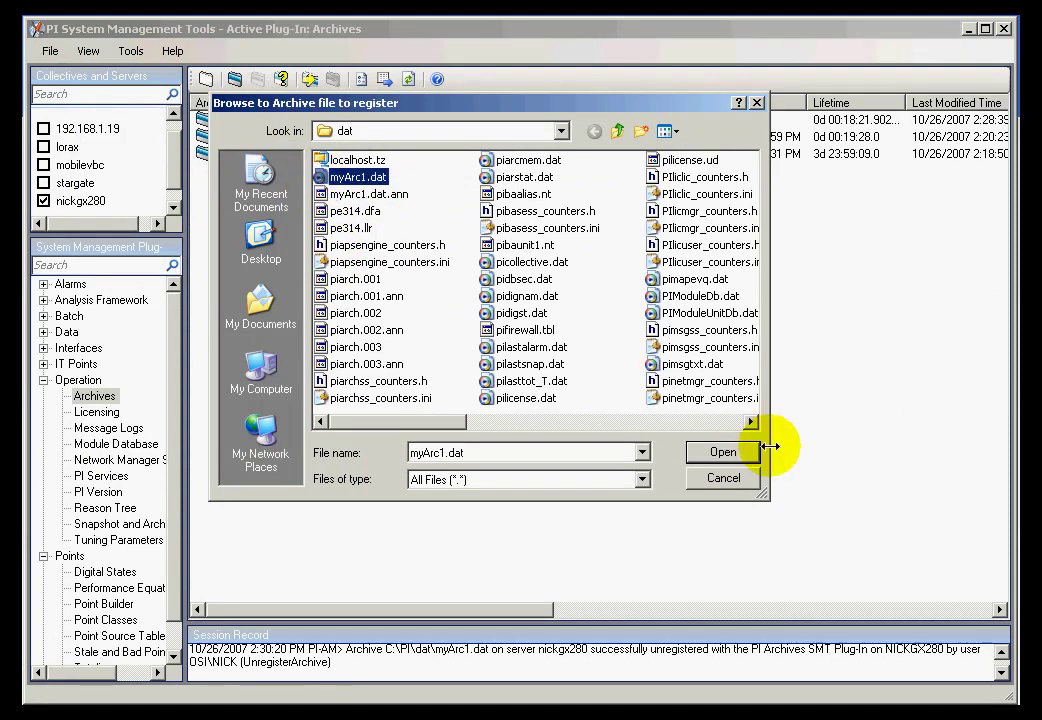
click(714, 453)
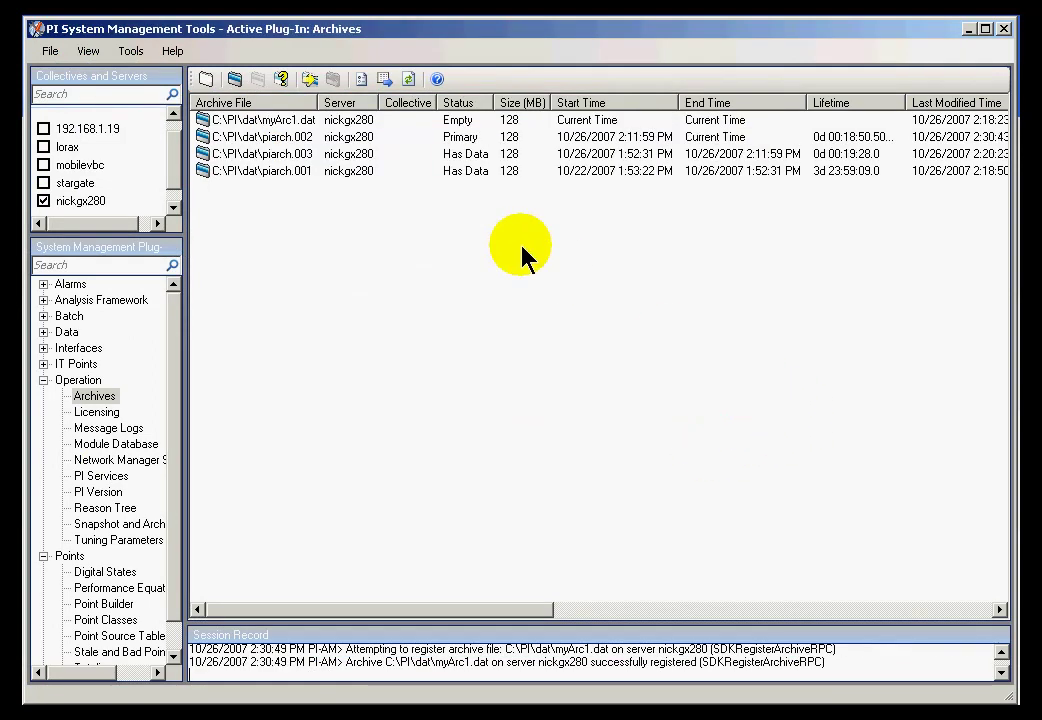
click(962, 609)
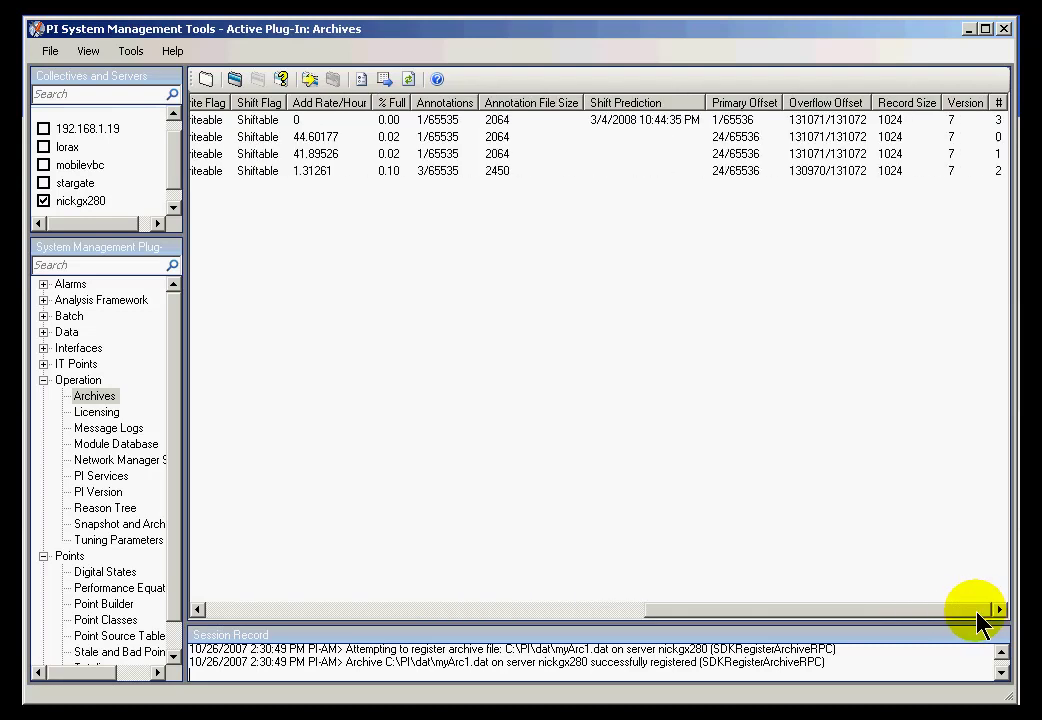
click(1000, 103)
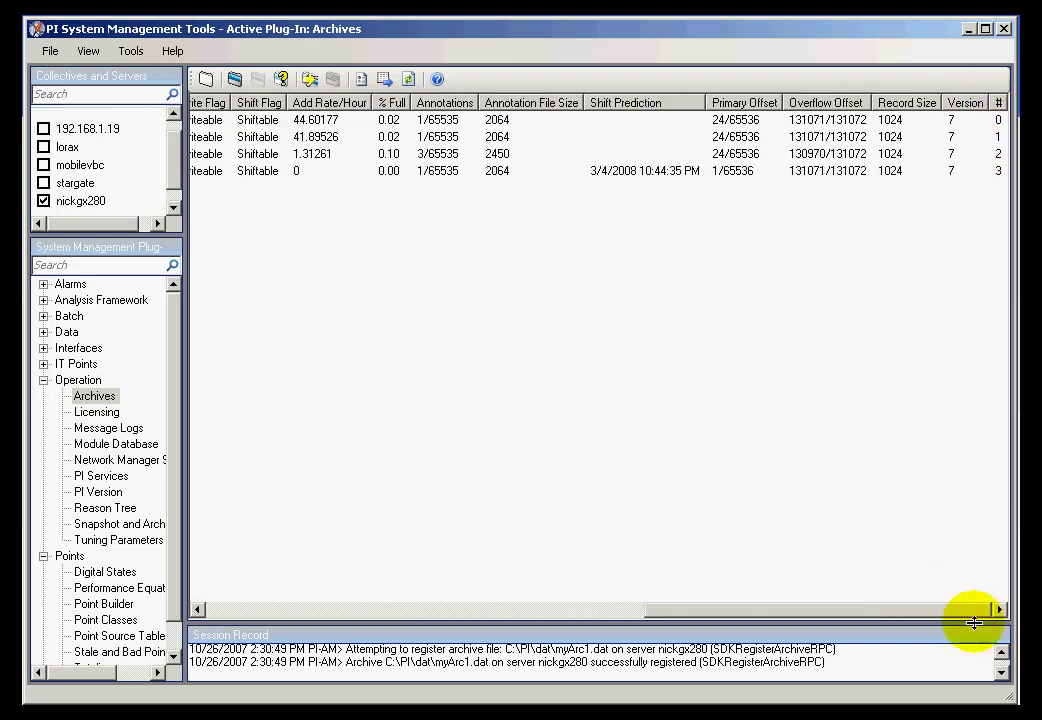
drag(853, 620, 360, 616)
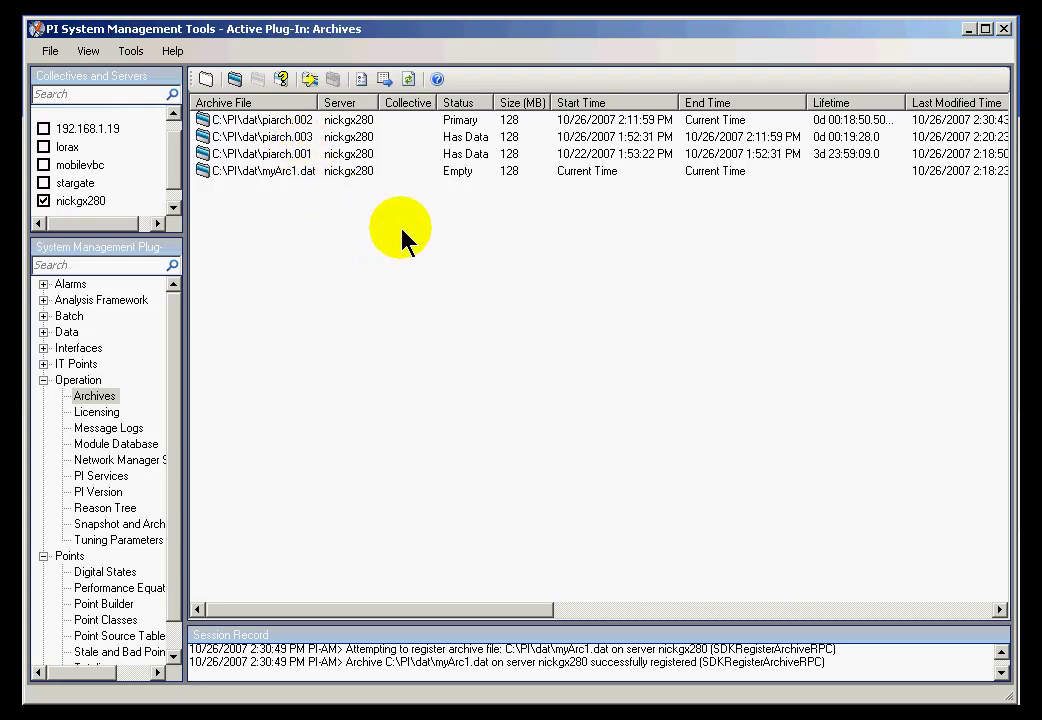
- Run piartool -au c:\pi\dat\myarc1.dat in the Command Prompt
key(alt+Tab)
key(alt+Tab)
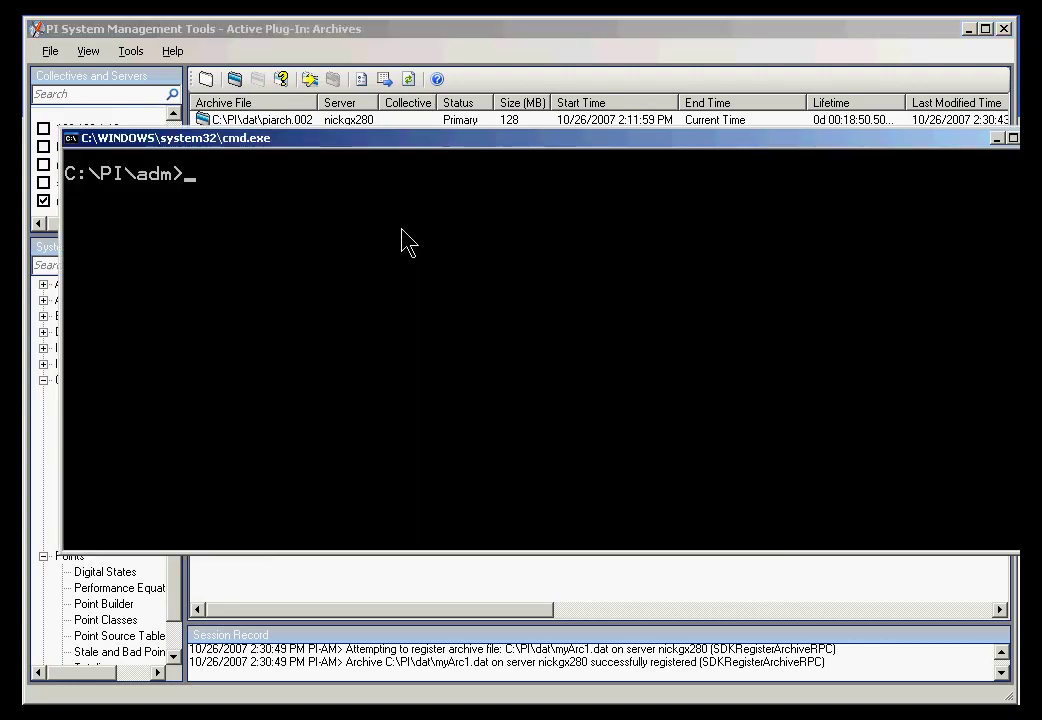
text(piartool -au c)
text(p)
text(\dat\ m)
key(BackSpace)
key(BackSpace)
text(myarc1.dat)
key(Return)
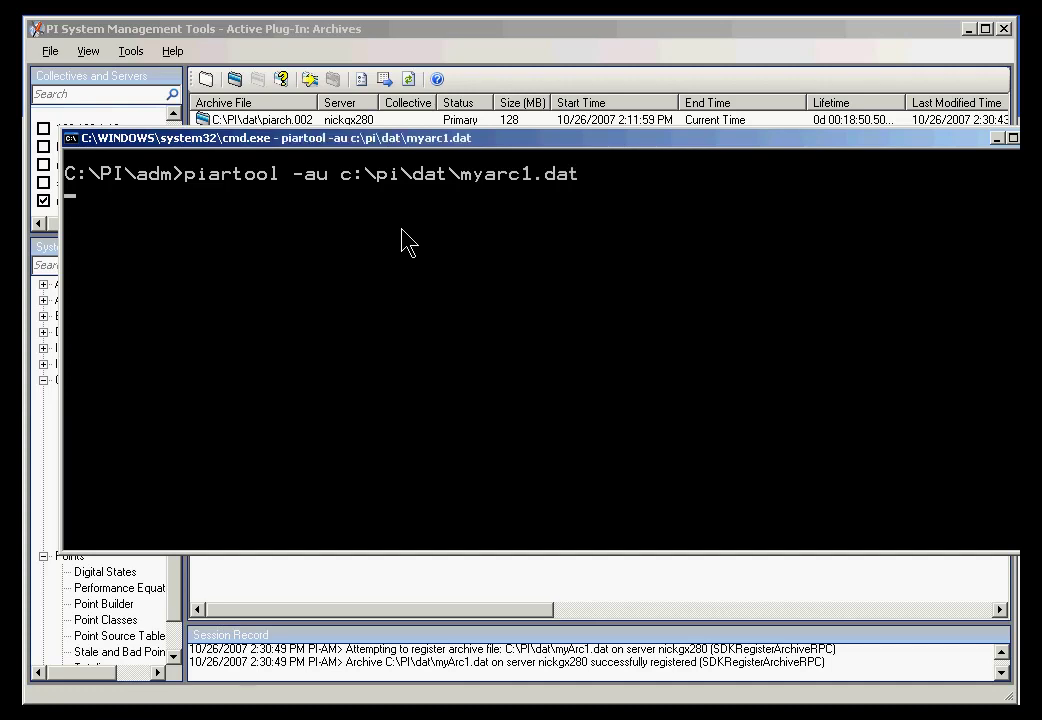
- Refresh the PI SMT archive list so it shows only the three piarch archives
click(493, 42)
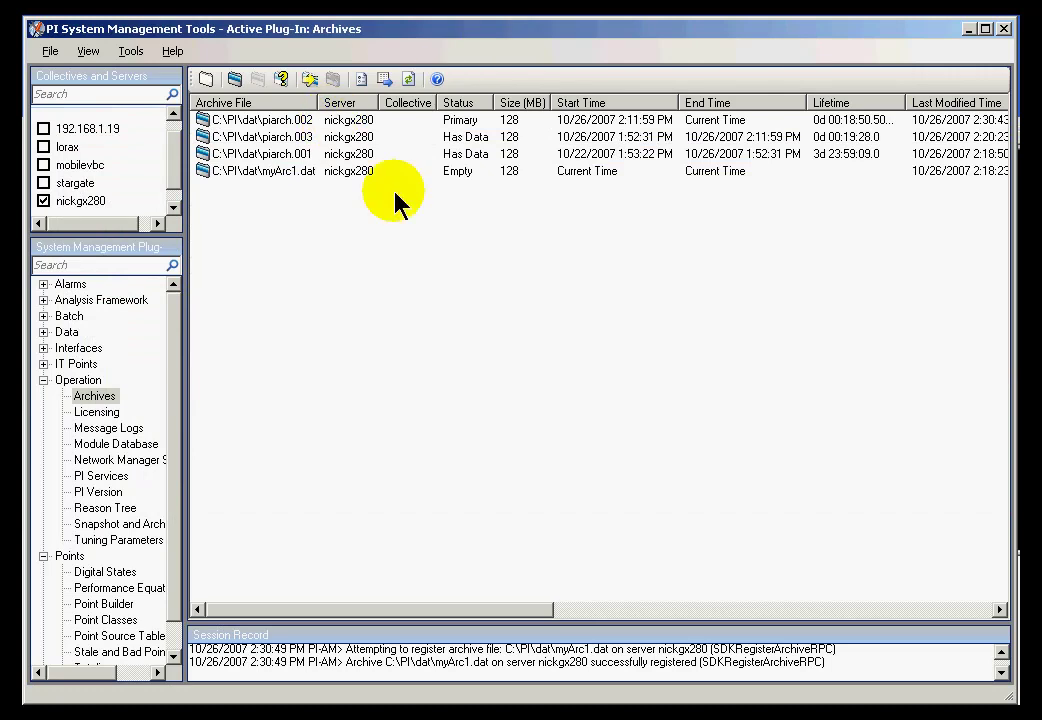
click(408, 82)
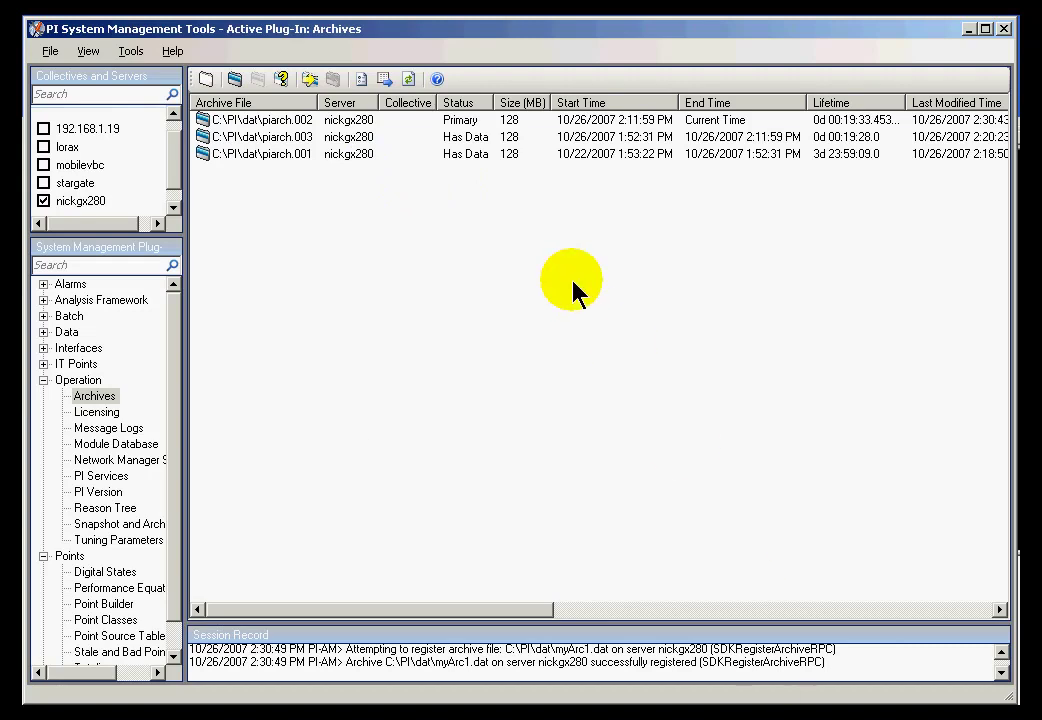
- Rerun the previous piartool command with -ar instead of -au to re-register myarc1.dat
key(alt+Tab)
key(Up)
key(Left)
key(Left)
key(Left)
key(Left)
key(Left)
key(Left)
key(Left)
key(Left)
key(Left)
key(BackSpace)
text(r)
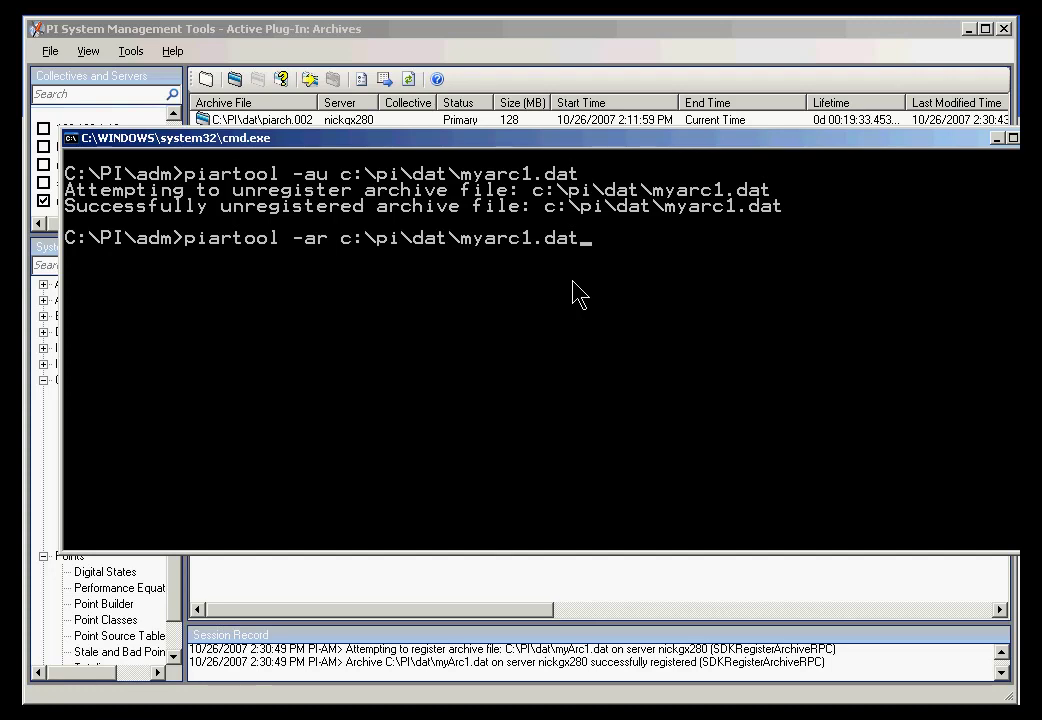
key(Return)
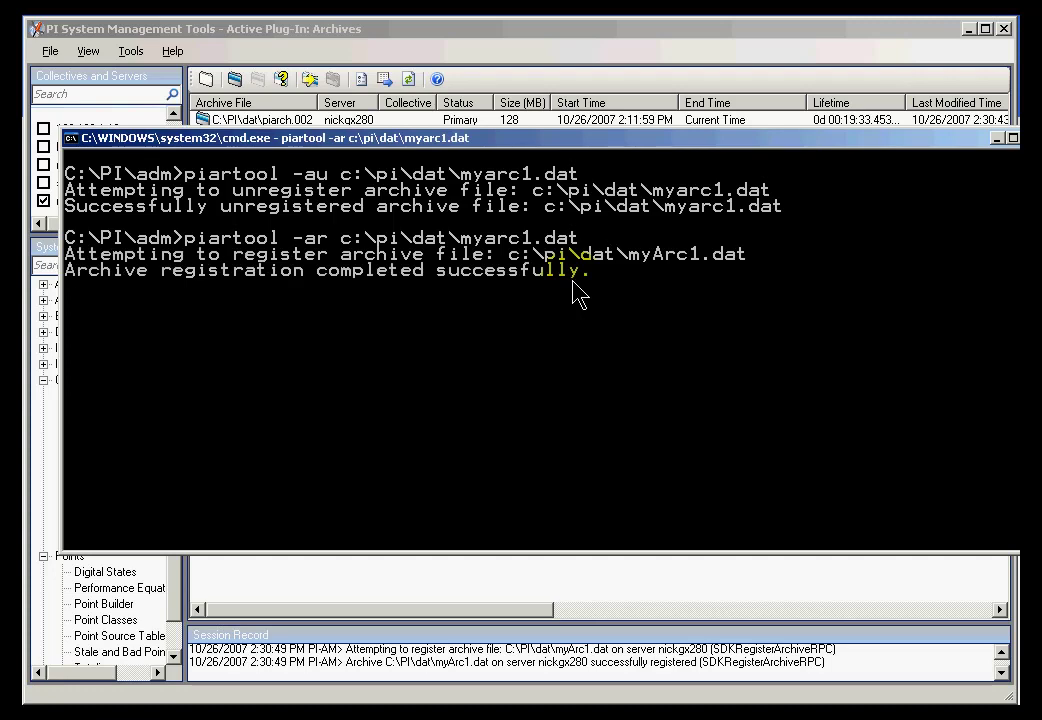